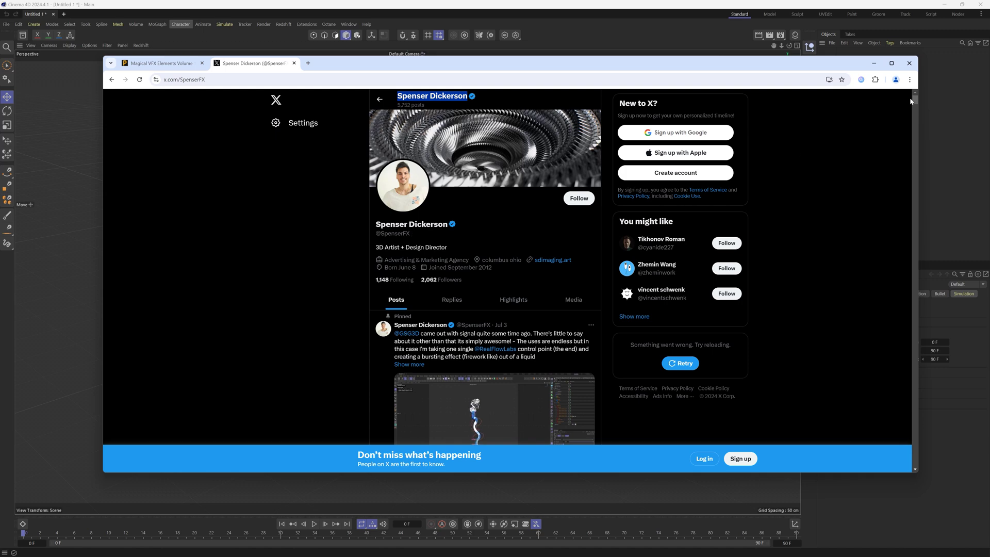
Step: Browse the 3D artist's X profile and the Magical VFX Elements: 3D Power Streams product page
scroll(910, 101, down, 12)
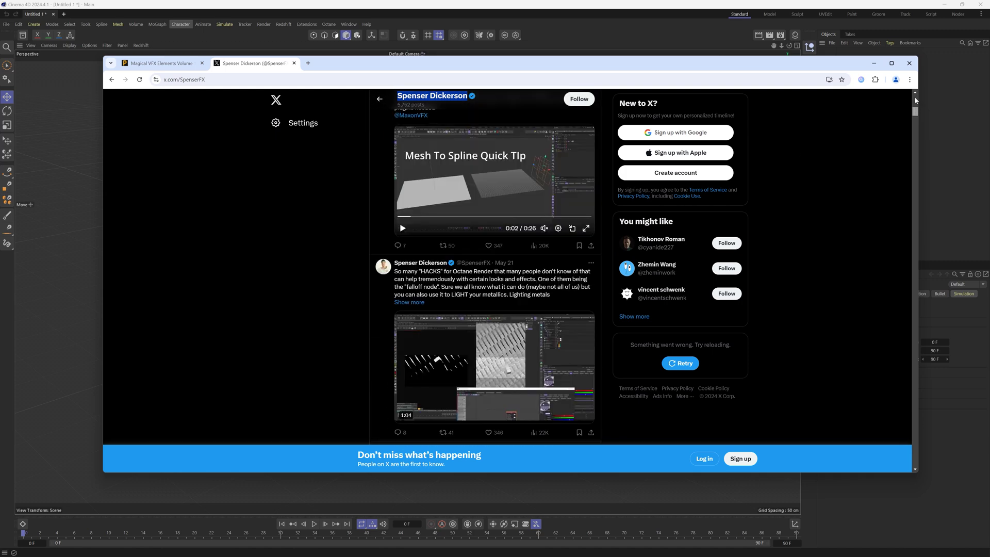
scroll(915, 100, up, 12)
click(160, 63)
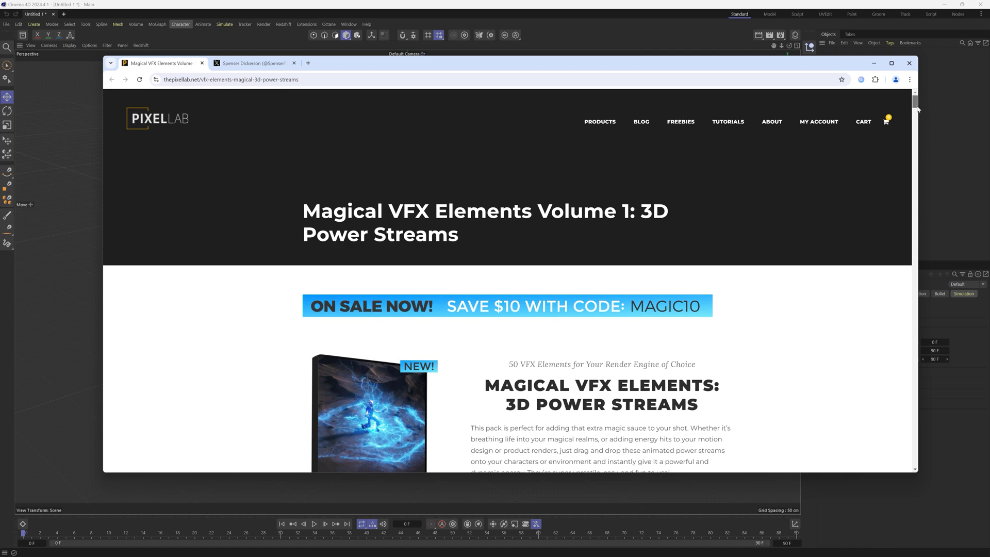
drag(916, 107, 925, 144)
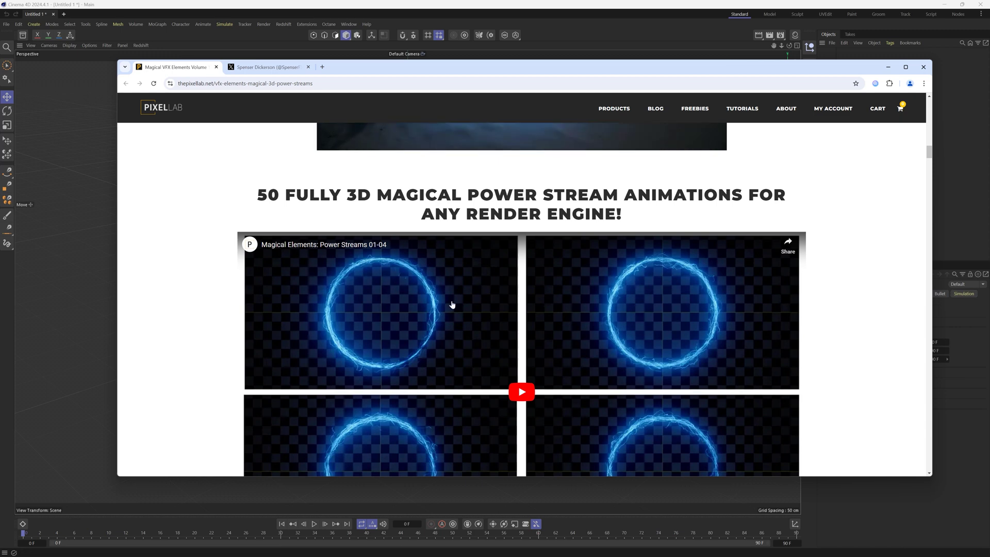
click(418, 360)
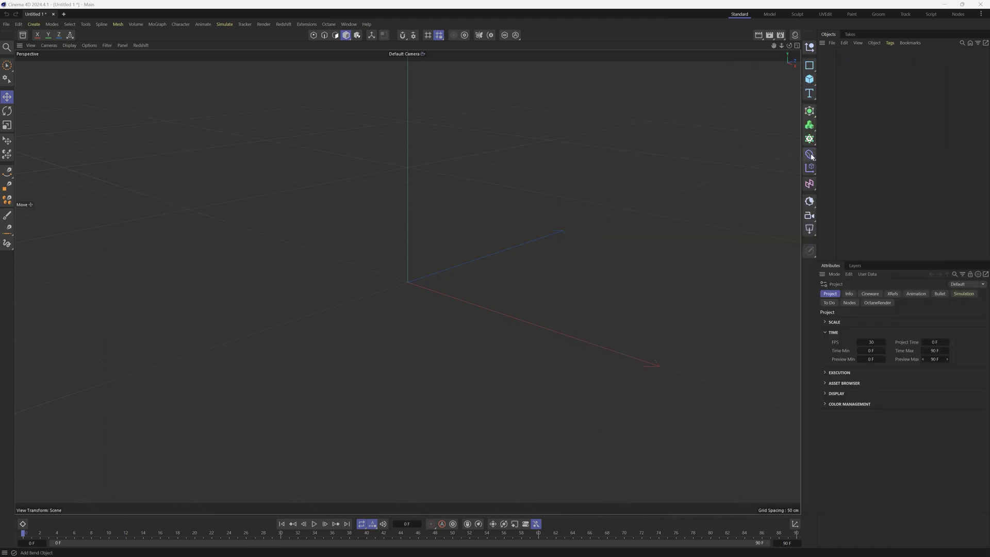
click(811, 155)
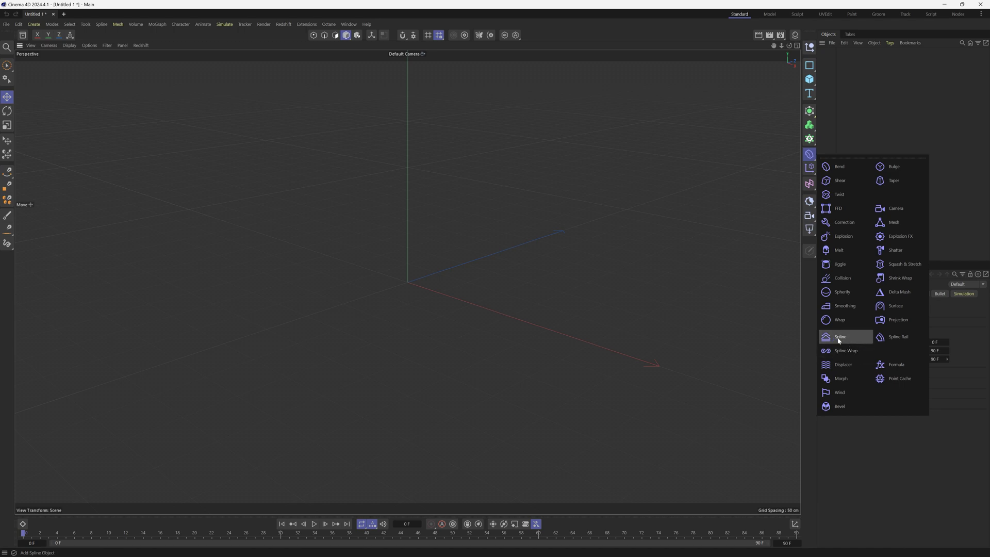
click(851, 95)
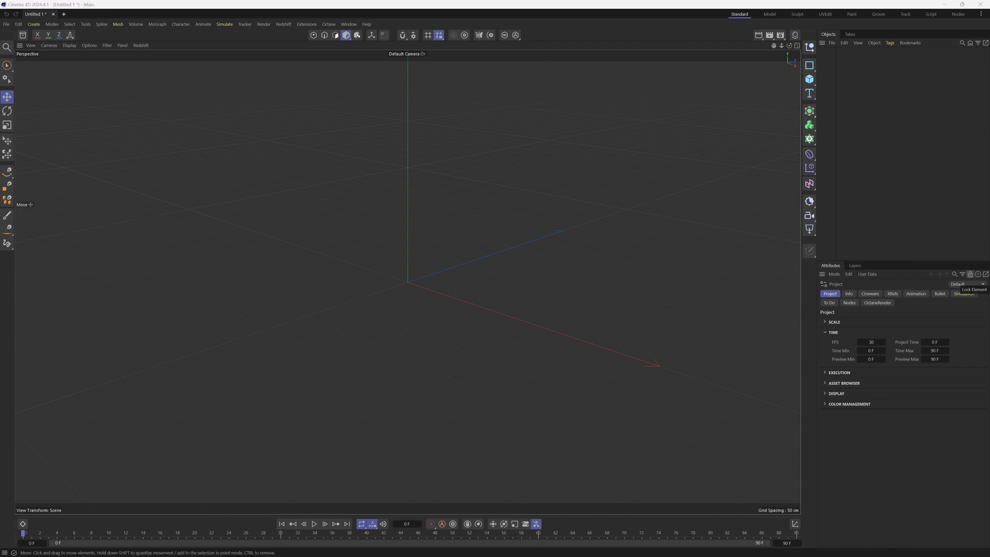
Step: Import magical_power_stream_001_Low_Res.abc, keeping the offered Alembic import settings
drag(970, 275, 488, 272)
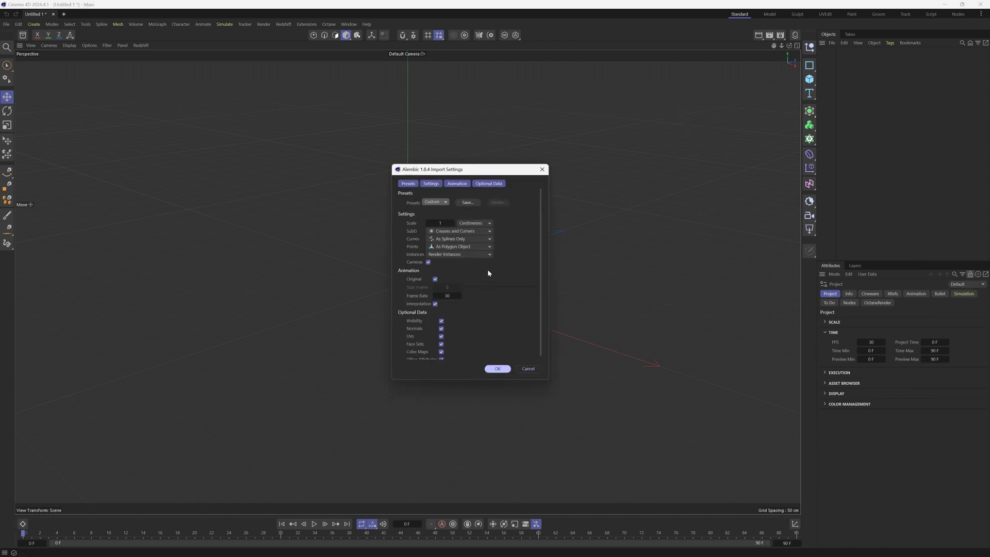
click(497, 369)
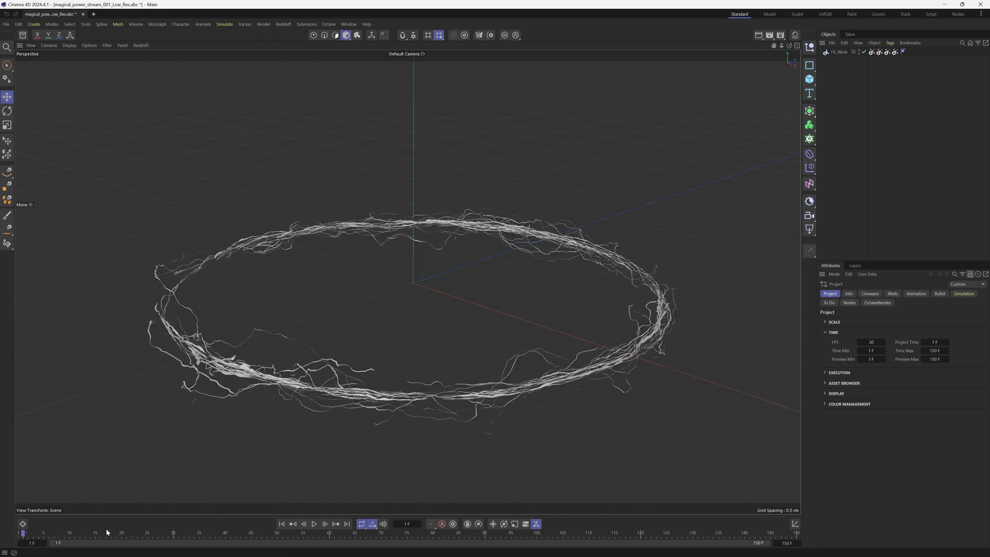
Step: Scrub through and play the imported power stream animation to examine its motion
drag(168, 535, 33, 533)
click(314, 524)
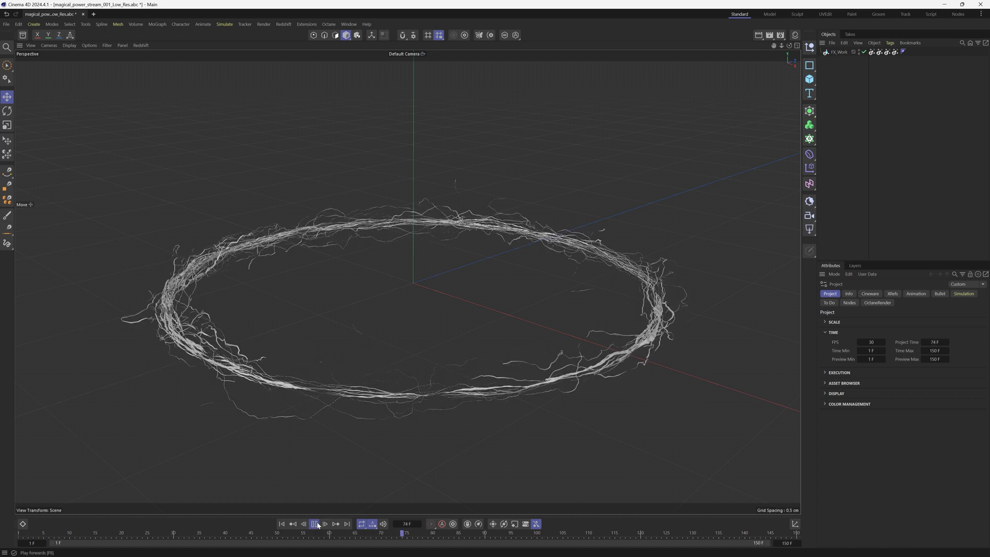
click(316, 524)
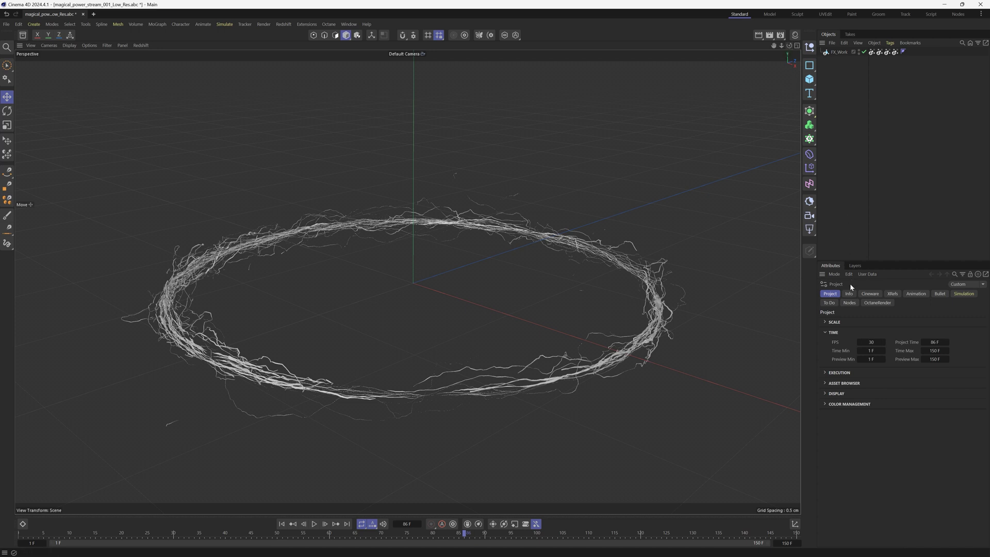
Step: Add a Spline deformer to the scene
click(810, 67)
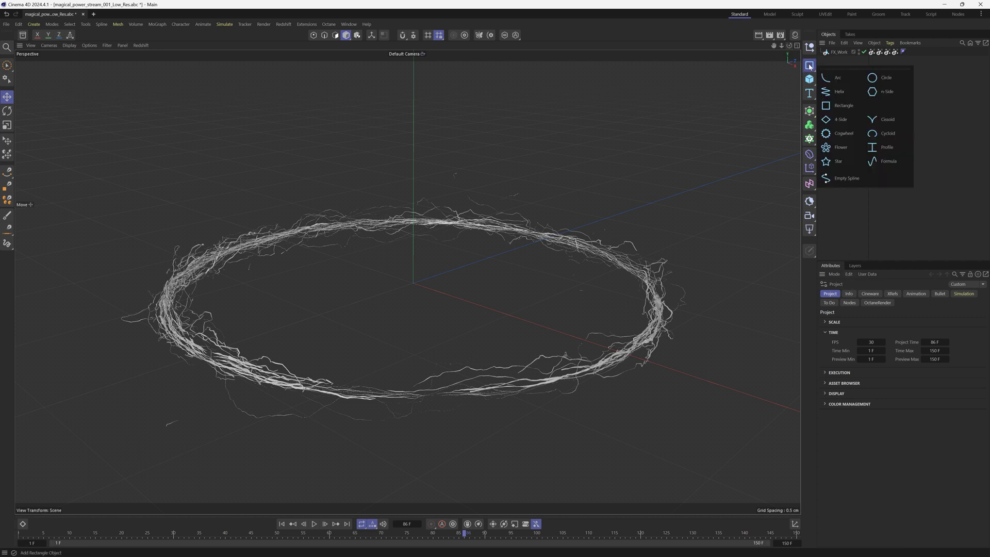
click(810, 154)
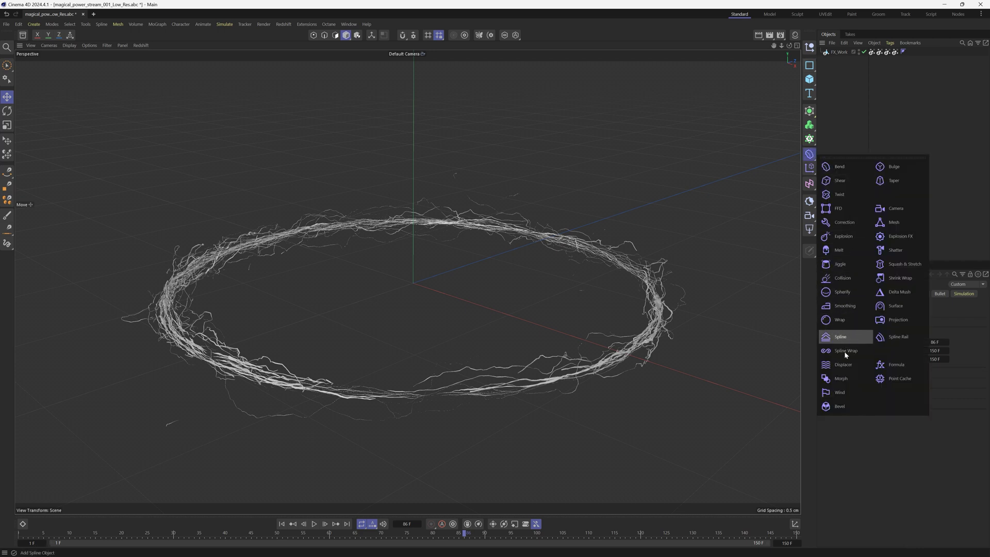
click(840, 336)
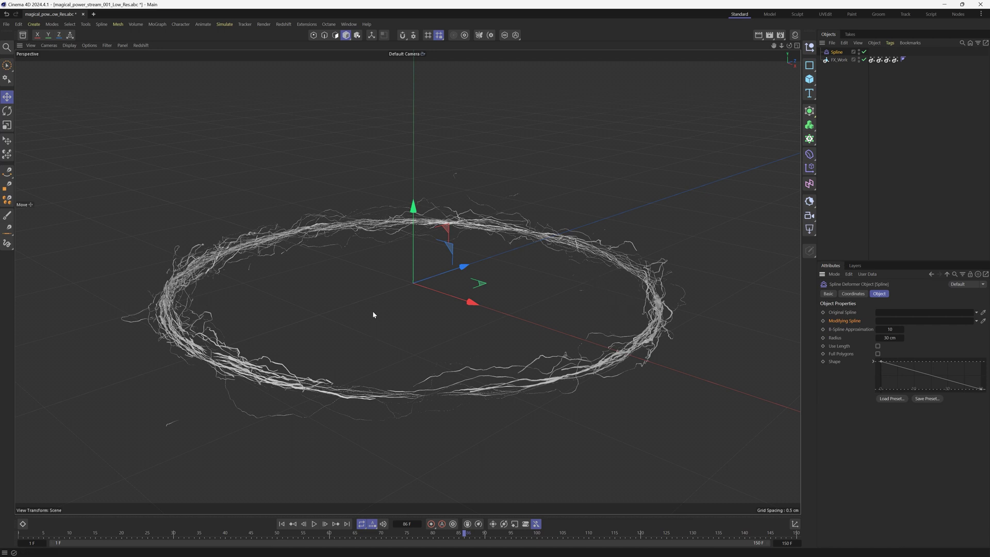
Step: Add a circle spline and scale it down towards the size of the power stream ring
alt+drag(374, 316, 522, 311)
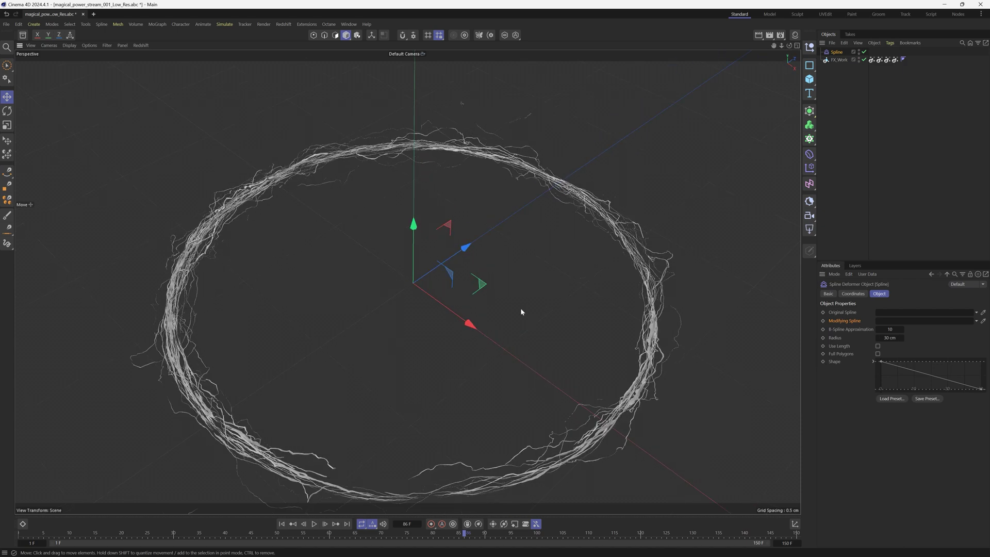
click(810, 68)
click(877, 77)
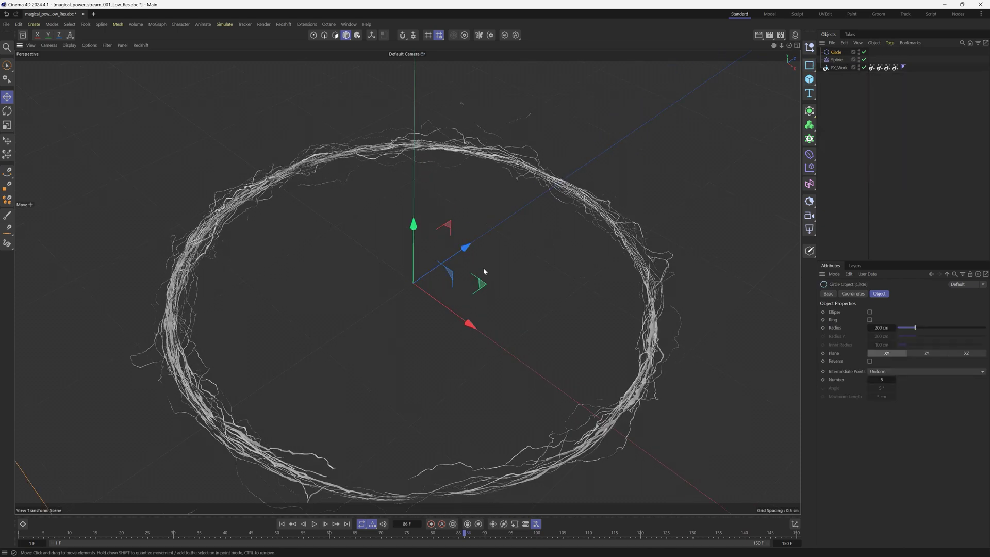
key(t)
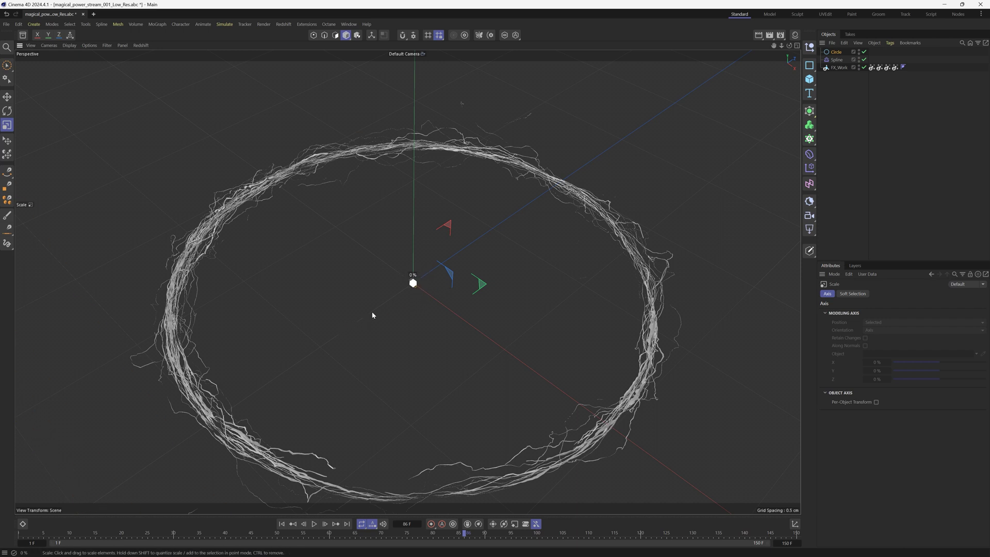
drag(372, 315, 315, 354)
Step: Rotate the circle spline flat and scale it to a radius of about 0.99 cm, matching the power stream ring
key(r)
drag(384, 280, 378, 333)
key(t)
drag(537, 303, 593, 272)
mouse_move(466, 350)
alt+mouse_down()
mouse_move(461, 320)
mouse_move(464, 336)
alt+mouse_up()
click(836, 52)
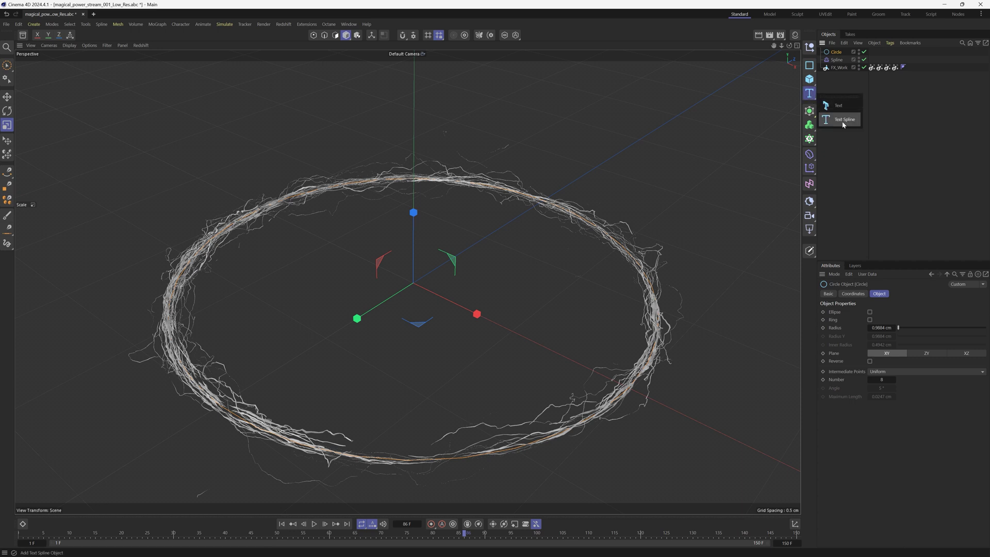
Step: Add a text spline reading "1" and set its font to Montserrat Black
click(809, 98)
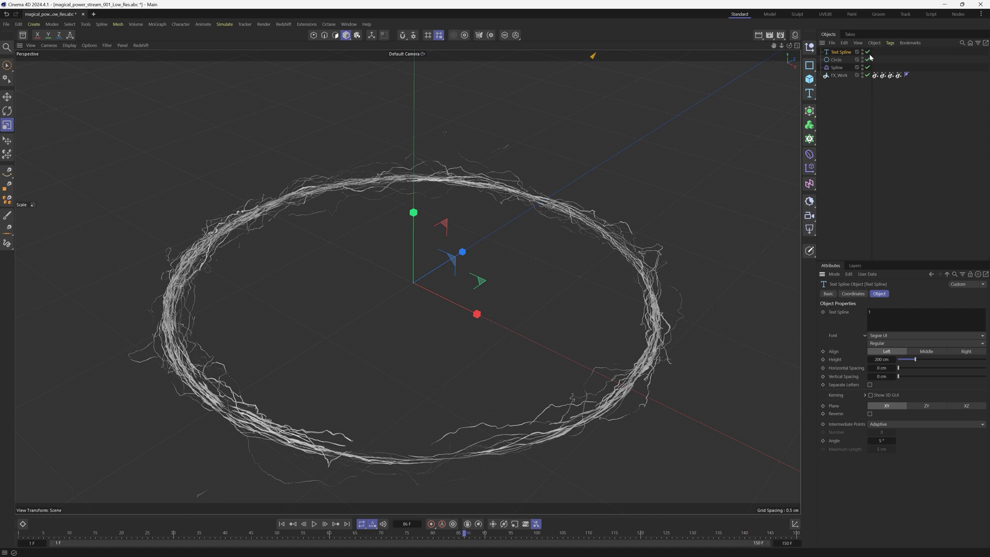
click(894, 335)
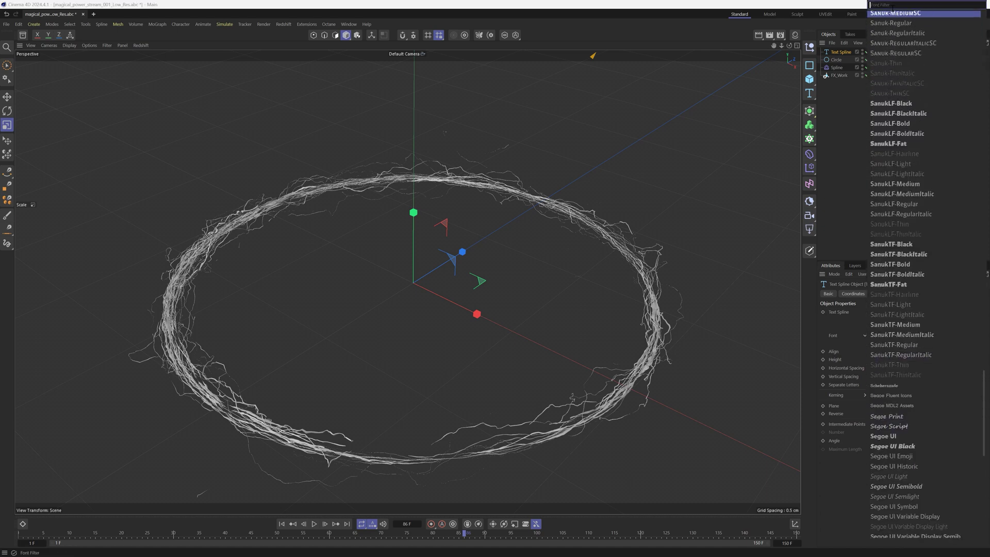
text(montse)
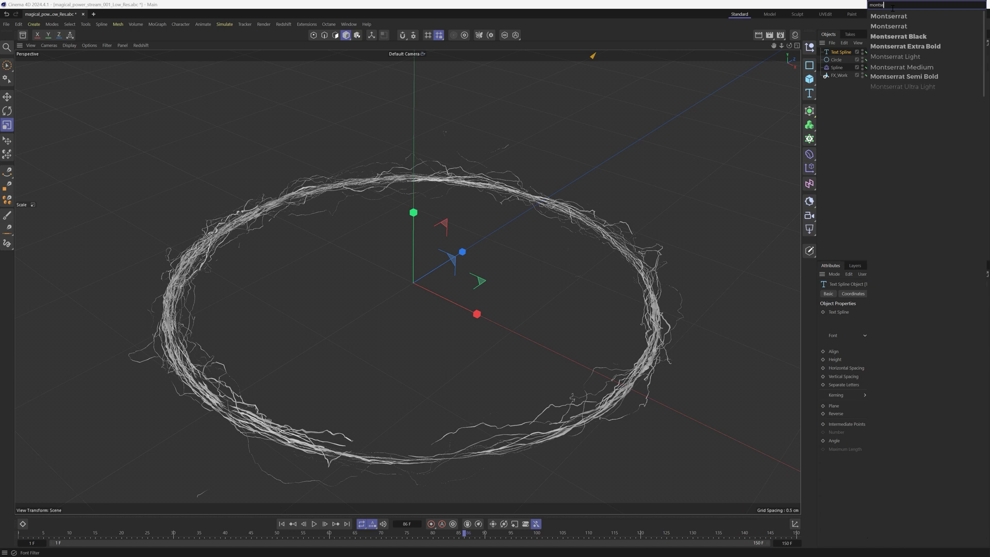
click(898, 37)
Step: Scale the "1" text spline down so it stands inside the power stream ring at a comparable size
key(t)
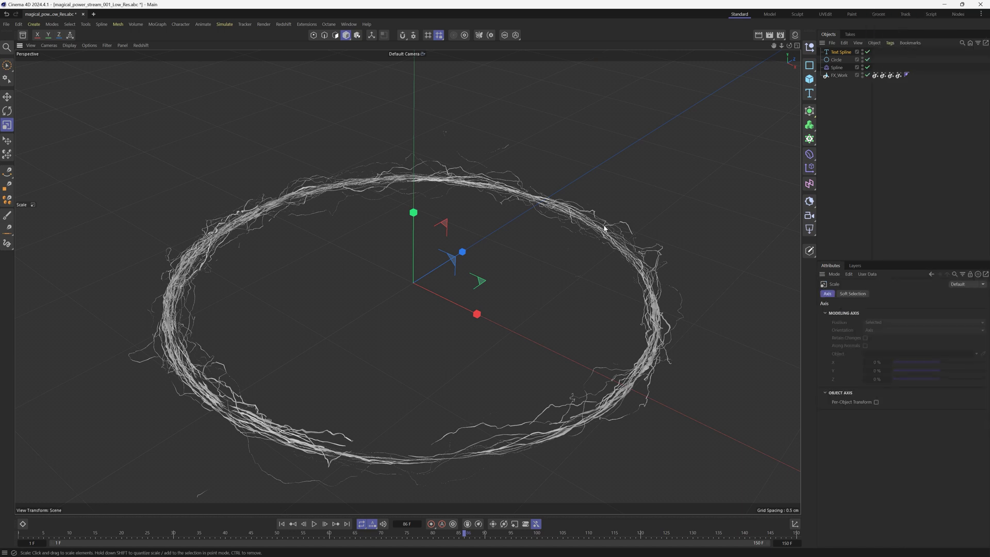
drag(603, 228, 367, 315)
drag(554, 218, 367, 320)
drag(564, 194, 537, 234)
alt+drag(472, 301, 409, 283)
key(e)
drag(779, 47, 761, 49)
Step: Make the Spline deformer a child of FX_Work, with Circle as its original spline and Text Spline as its modifying spline
click(836, 68)
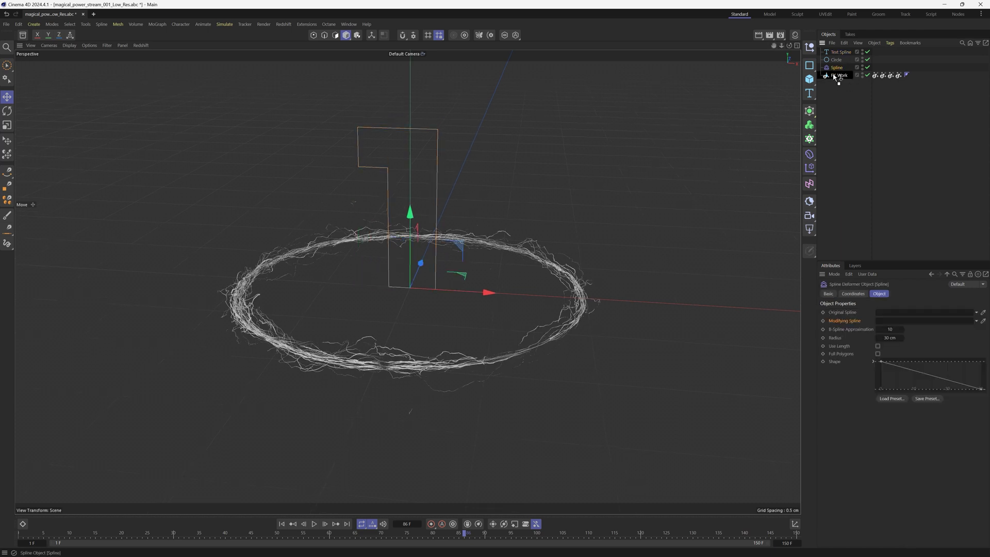
drag(839, 78, 839, 78)
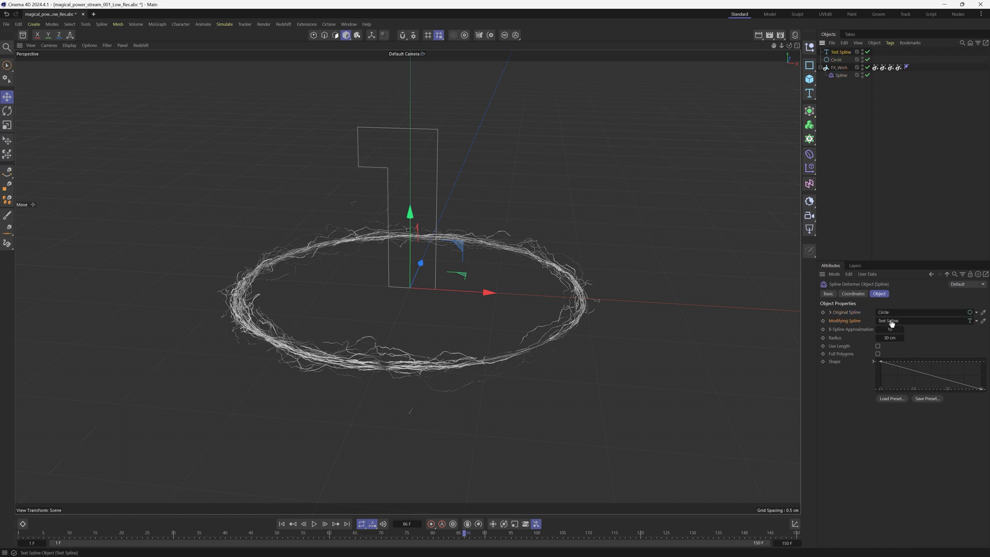
alt+drag(392, 179, 444, 255)
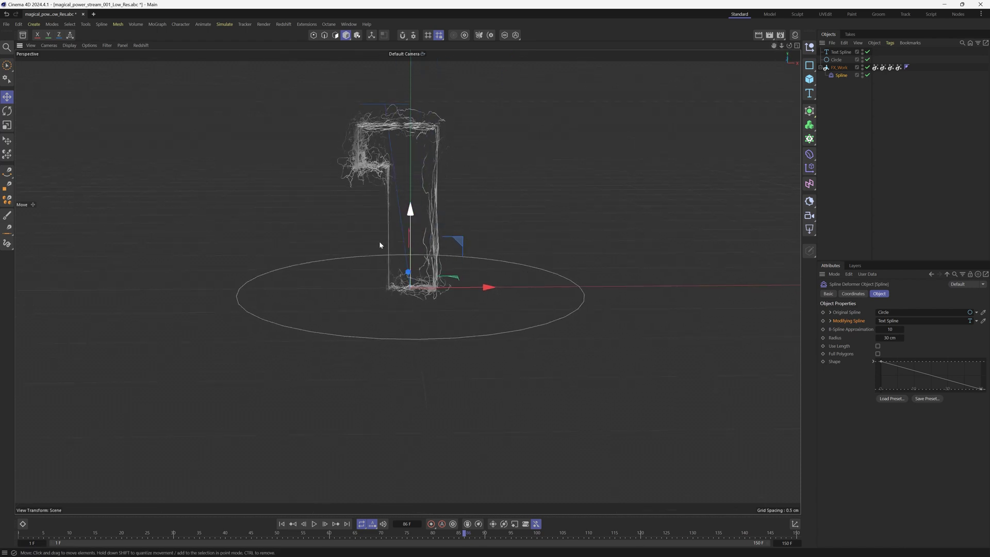
Step: Enable Use Length and Full Polygons on the Spline deformer
drag(773, 45, 775, 75)
scroll(482, 133, up, 1)
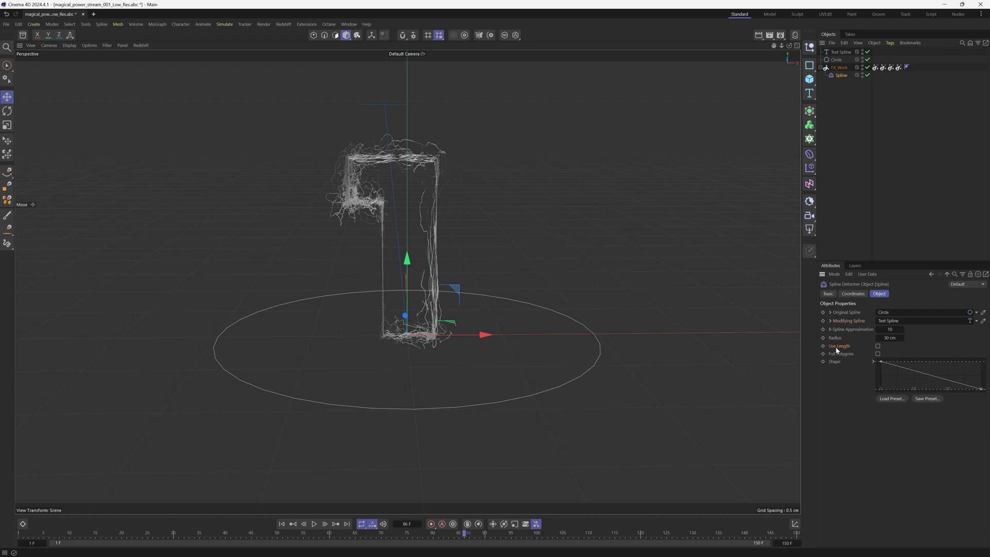
click(878, 346)
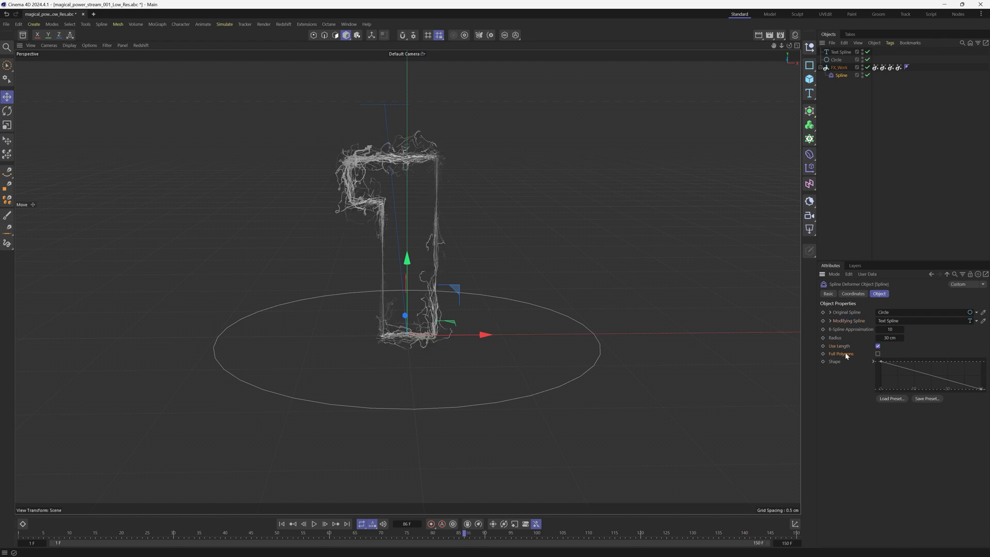
click(878, 354)
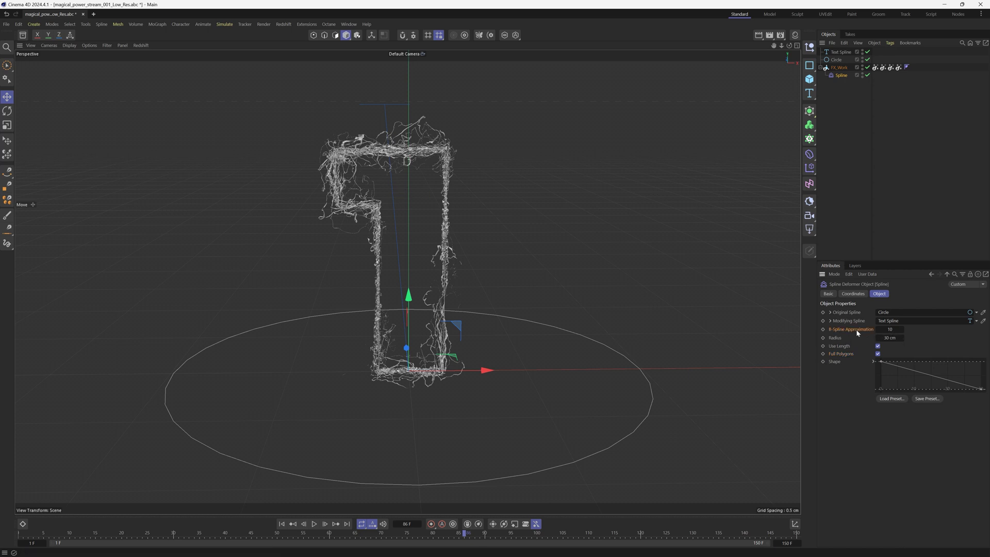
Step: Play the animation from the start to examine the streams flowing around the "1" from several angles
alt+drag(505, 255, 407, 224)
click(281, 524)
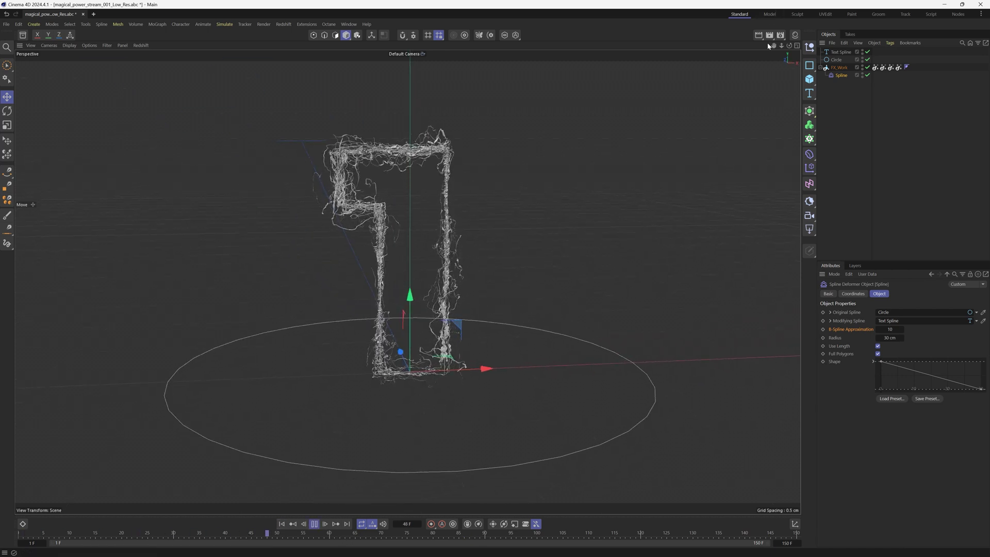
drag(781, 46, 756, 76)
alt+drag(385, 253, 443, 243)
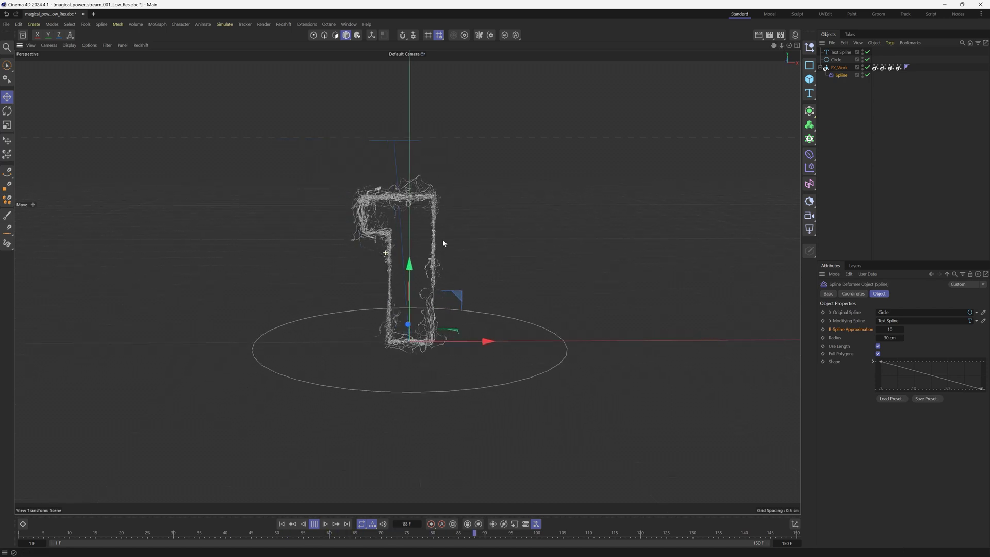
click(314, 523)
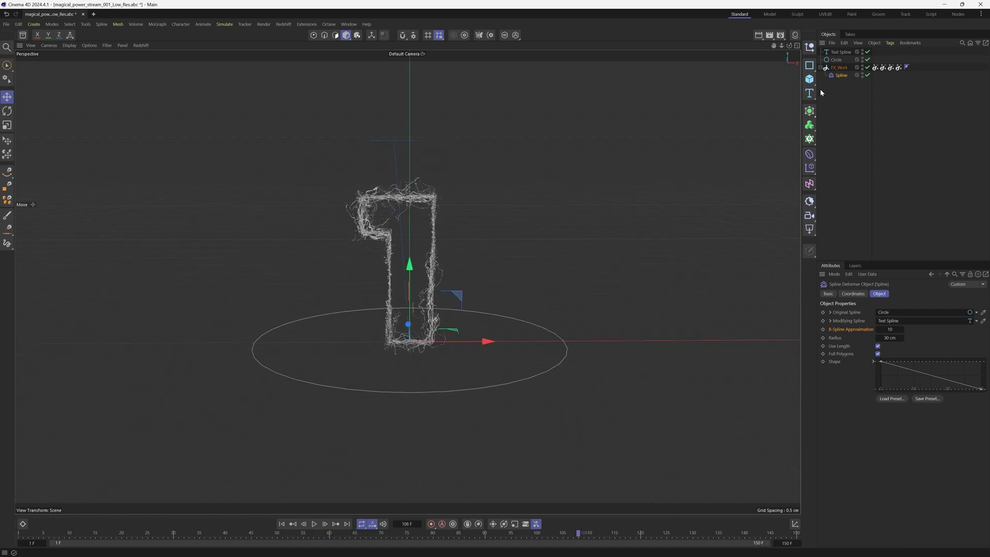
Step: Add a star spline and scale it down to an outer radius of about 0.52 cm
click(813, 68)
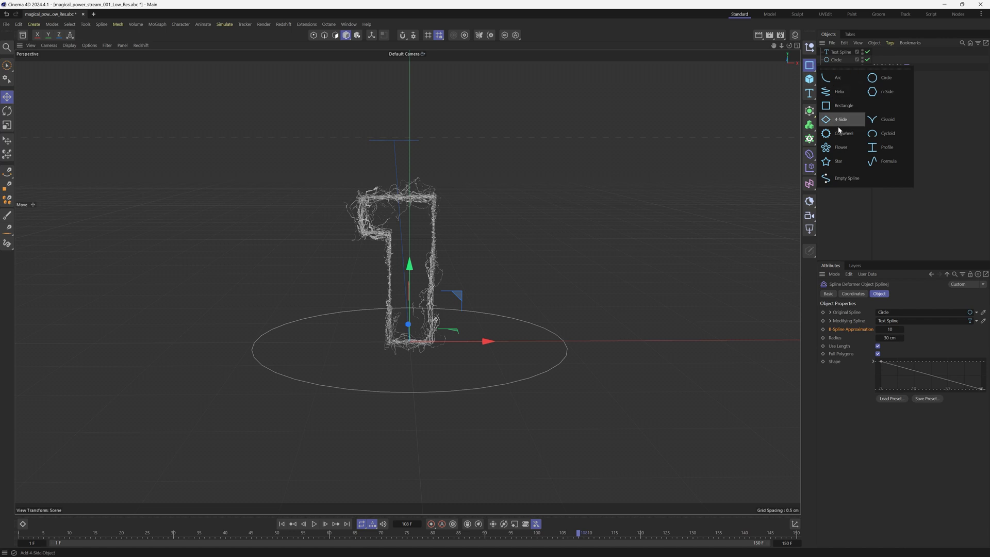
click(838, 162)
key(t)
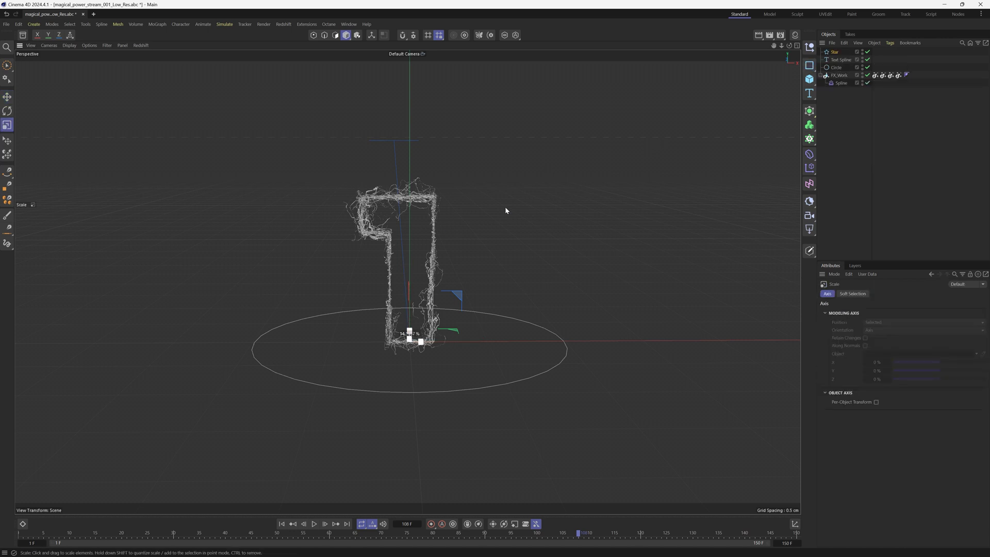
drag(506, 210, 551, 253)
Step: Raise the star spline above the circle and set its number of points to 5
key(e)
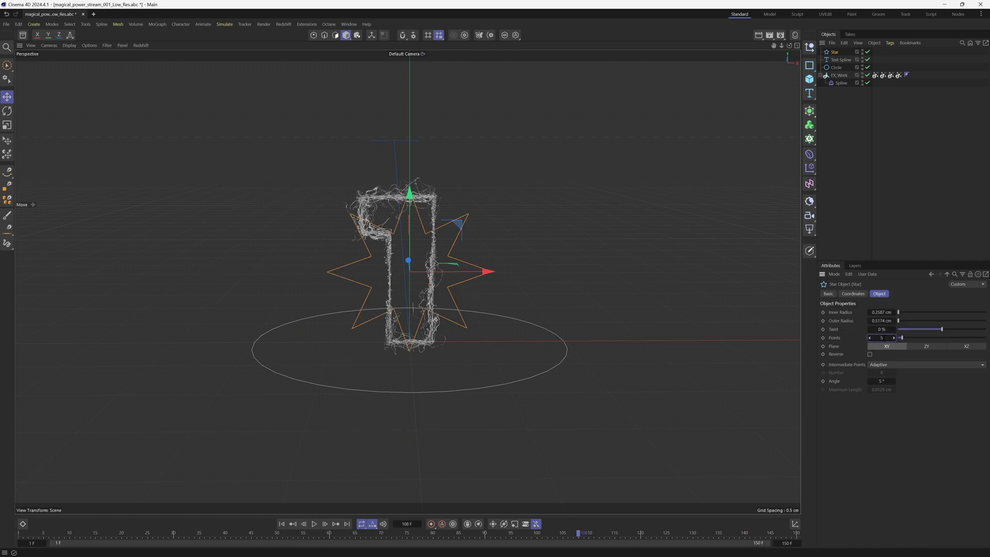
key(Return)
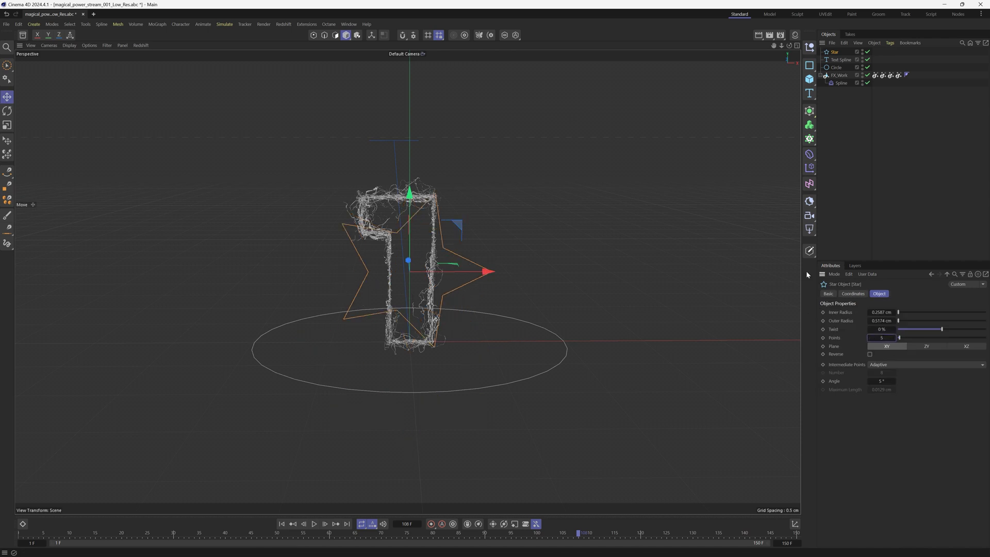
Step: Replace the Spline deformer's modifying spline with the Star spline
click(841, 83)
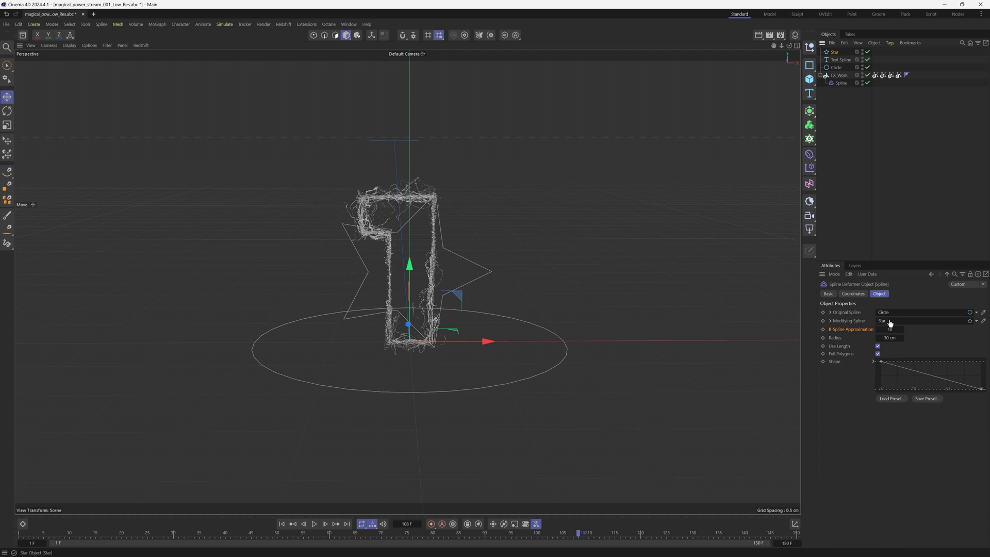
click(553, 240)
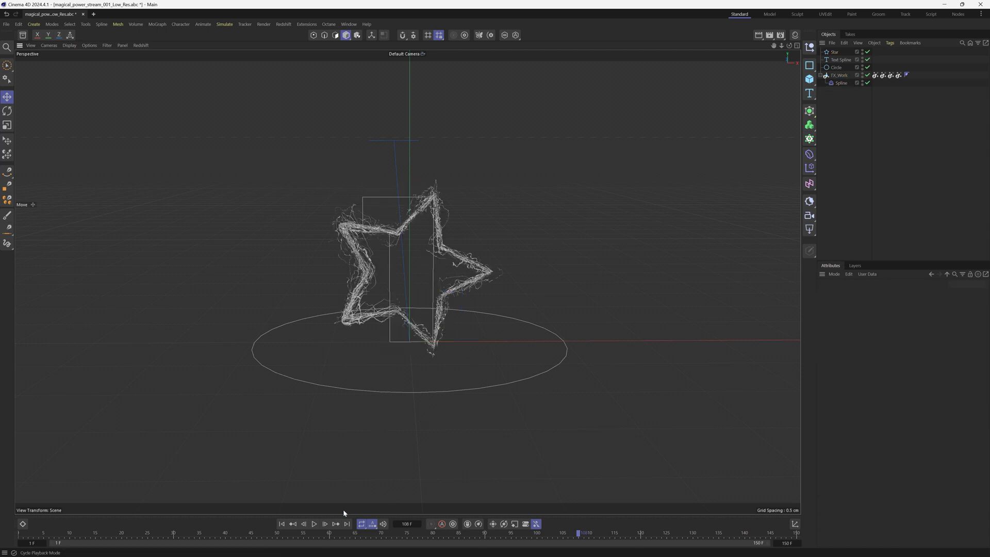
Step: Play the animation from the start to examine the streams flowing around the star shape
click(282, 524)
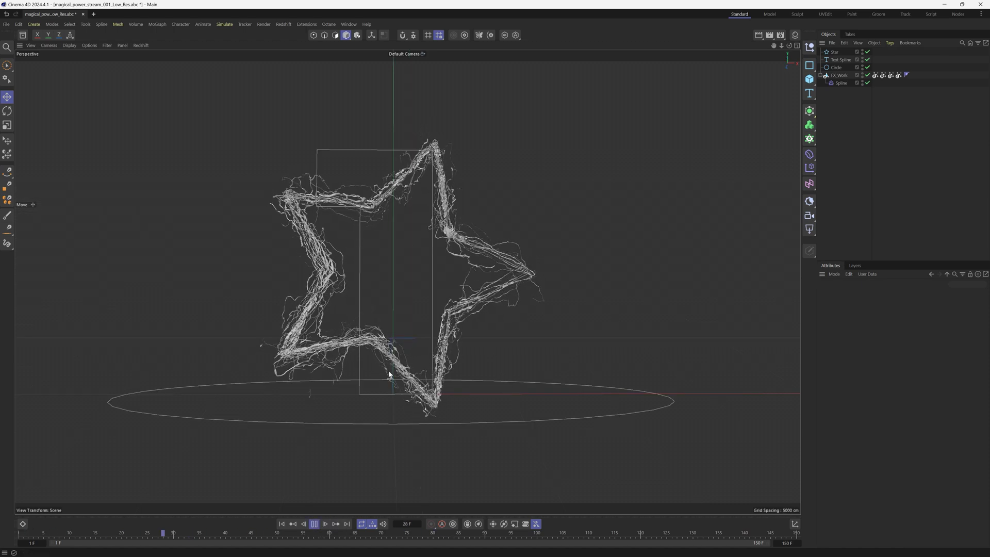
scroll(389, 242, down, 1)
alt+drag(379, 284, 378, 297)
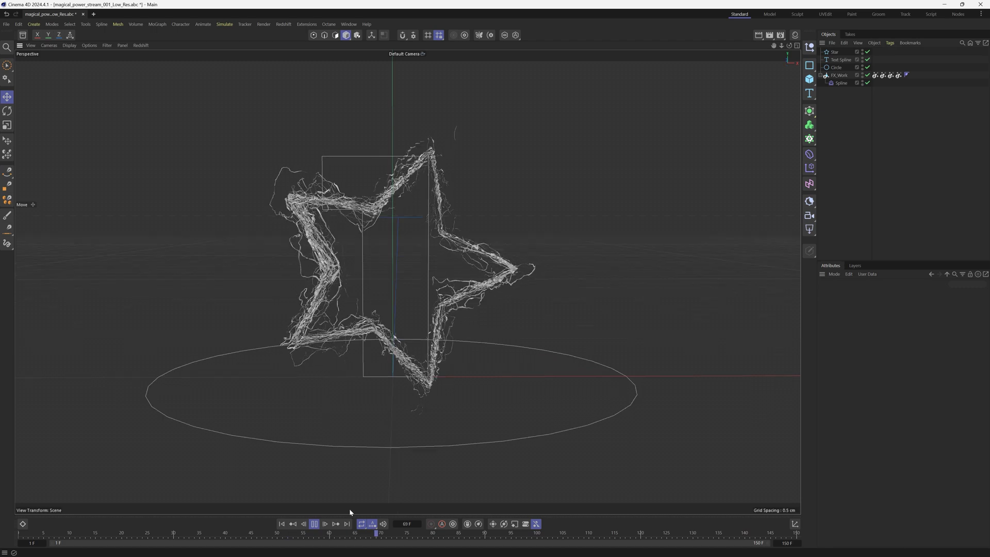
click(315, 523)
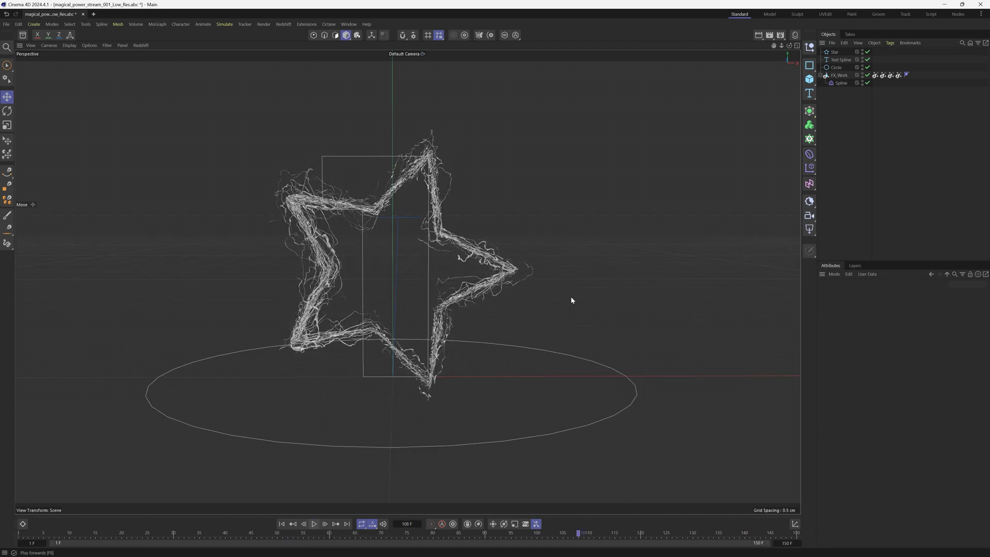